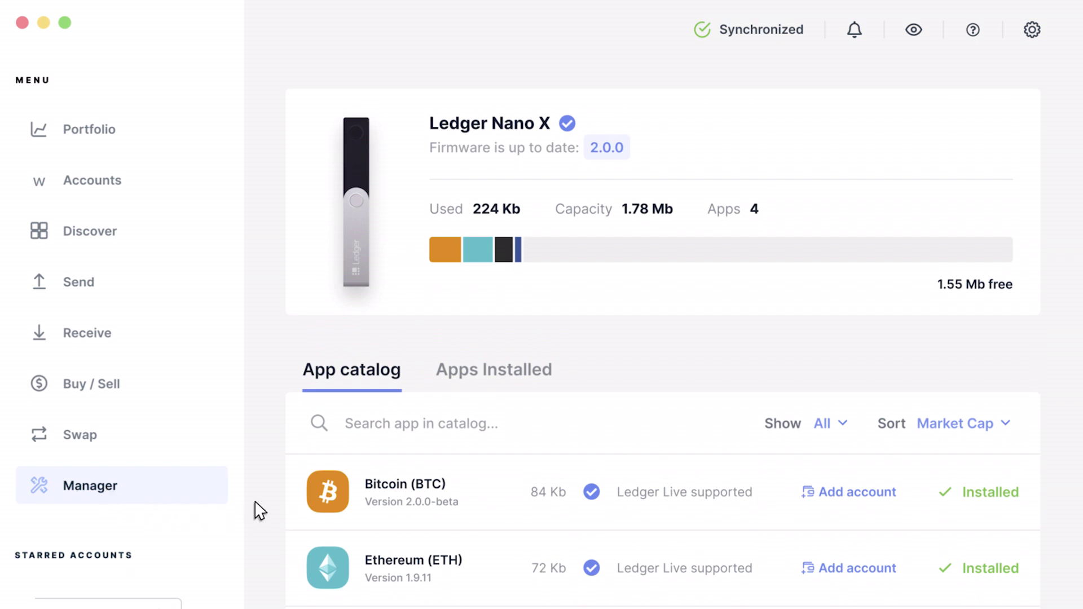
pyautogui.scroll(-5, 260, 508)
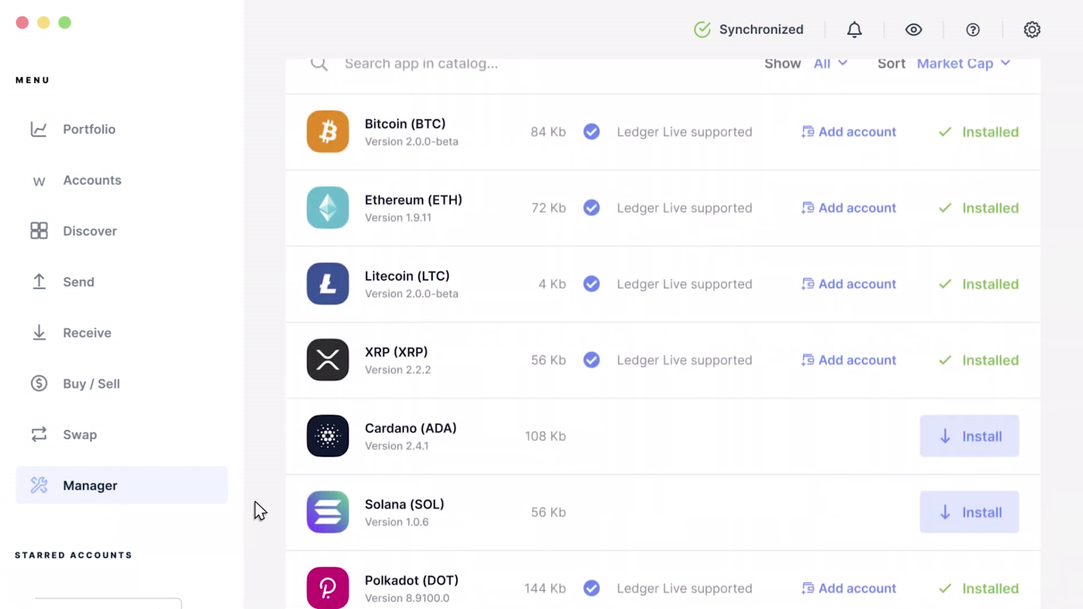
pyautogui.scroll(-5, 259, 509)
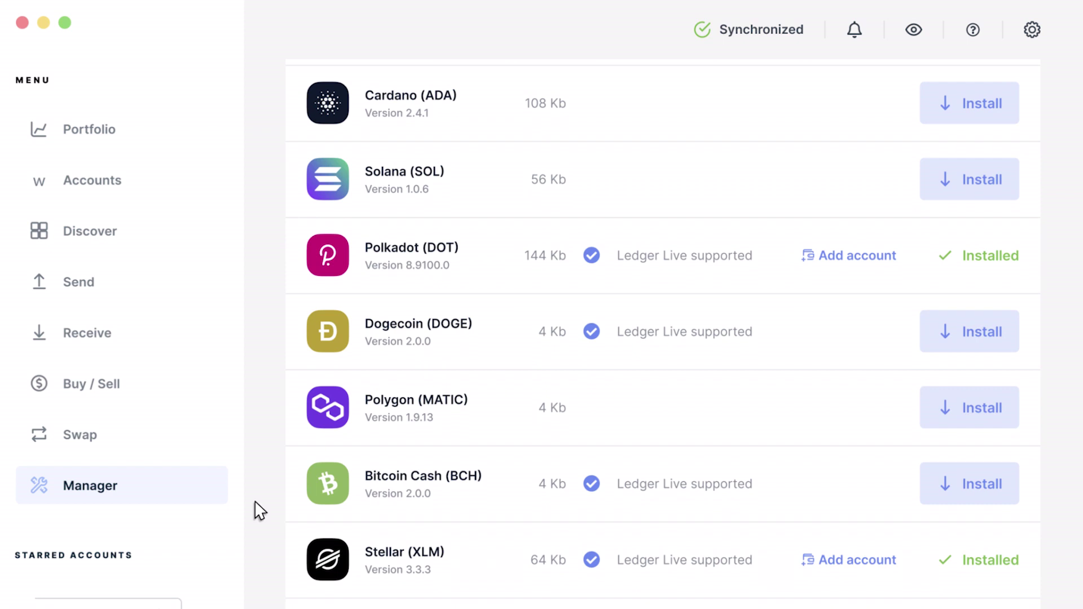
pyautogui.scroll(-4, 260, 508)
pyautogui.scroll(-1, 260, 509)
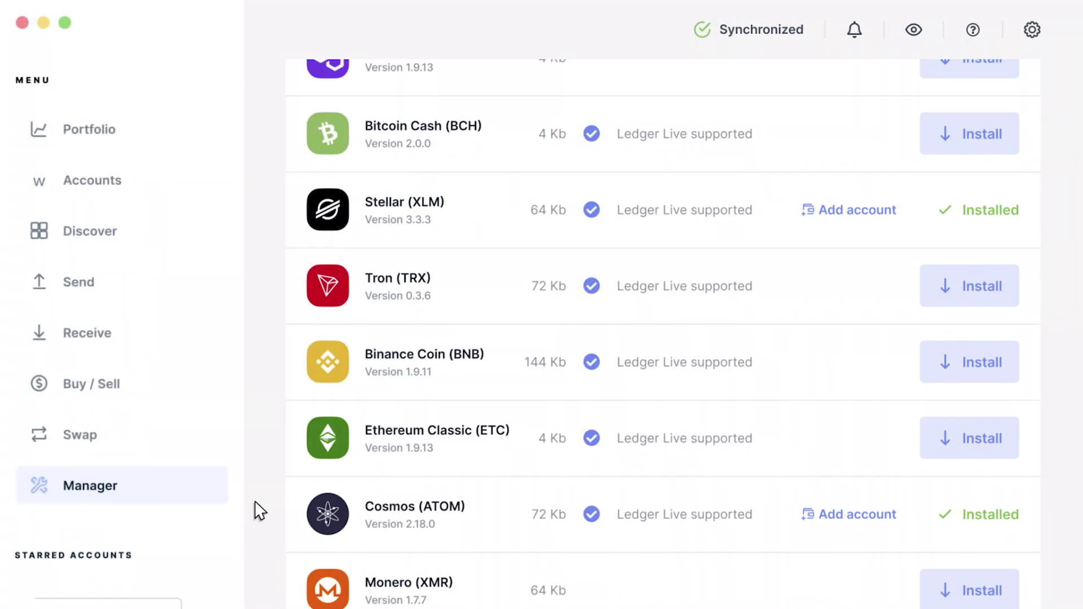
pyautogui.scroll(3, 260, 508)
pyautogui.scroll(2, 260, 509)
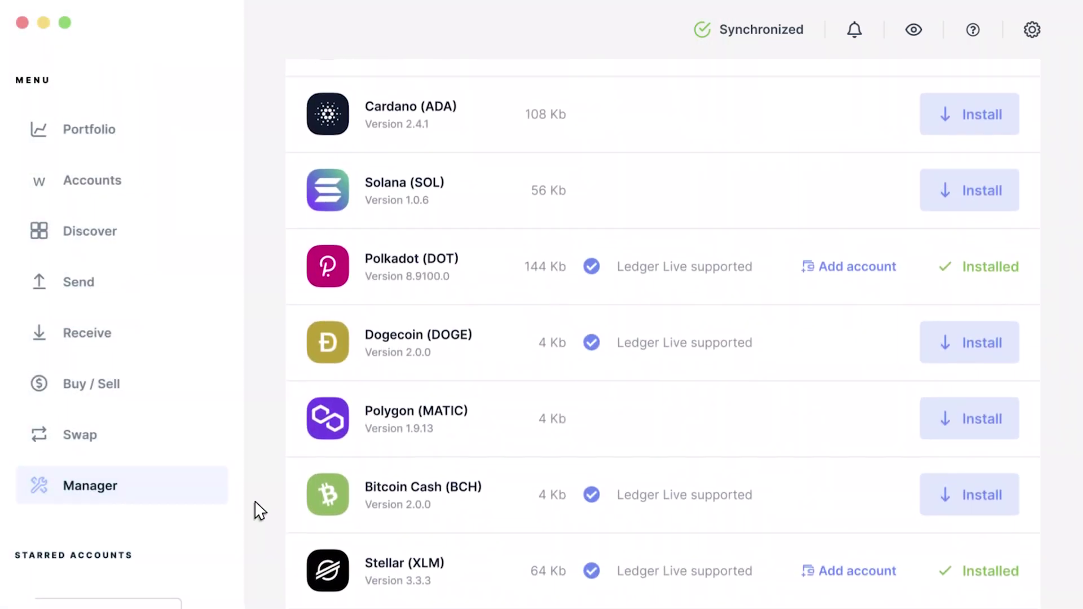
pyautogui.scroll(4, 260, 509)
pyautogui.scroll(5, 260, 508)
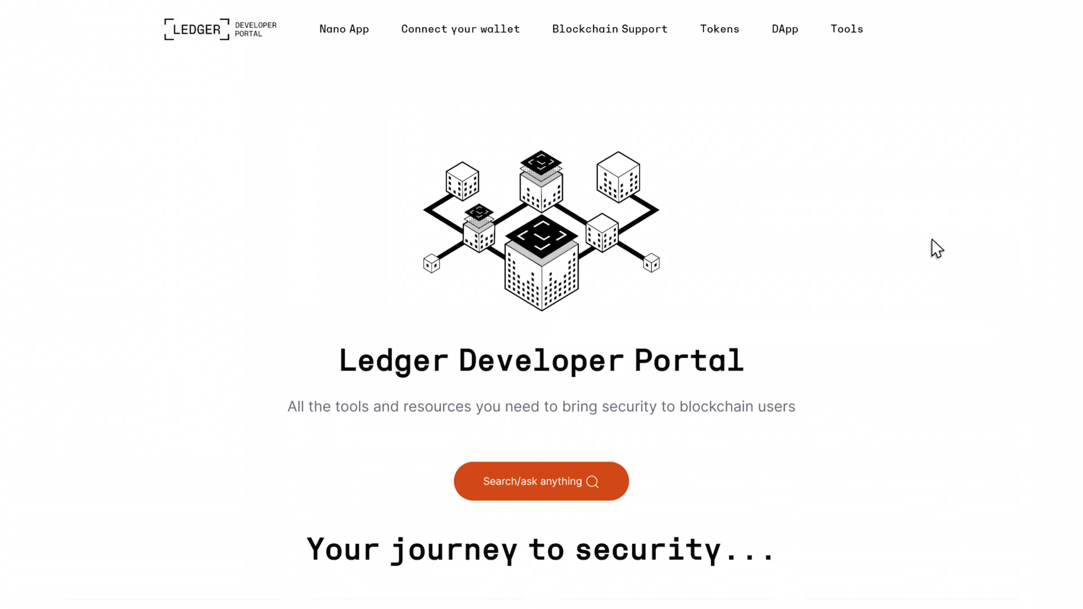
pyautogui.scroll(-3, 932, 246)
pyautogui.scroll(-2, 933, 245)
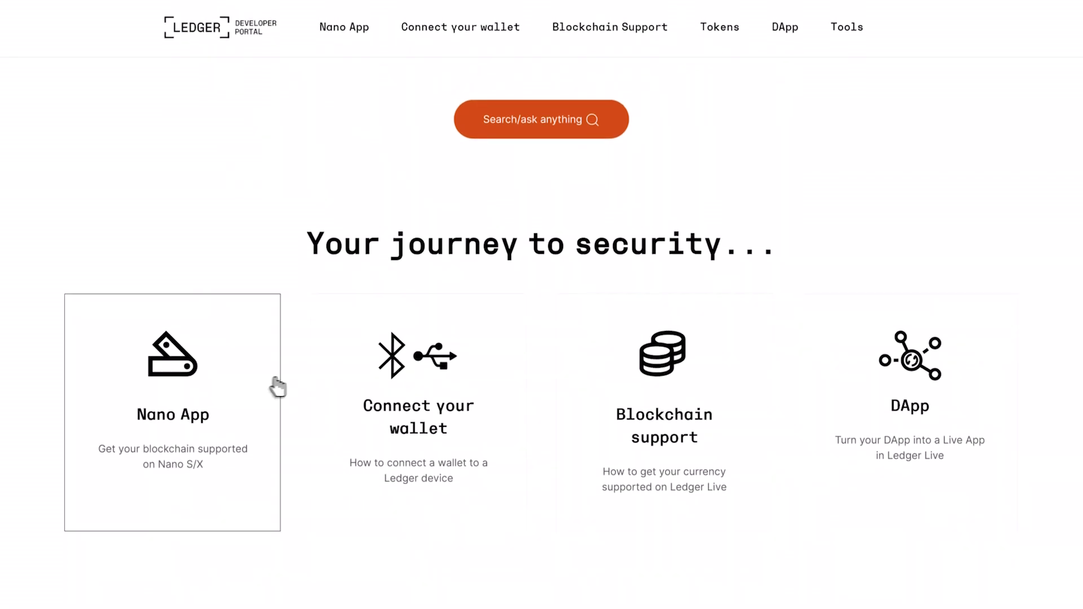
# Open the Nano App development guide from the Ledger Developer Portal homepage
pyautogui.click(279, 386)
pyautogui.scroll(-5, 630, 483)
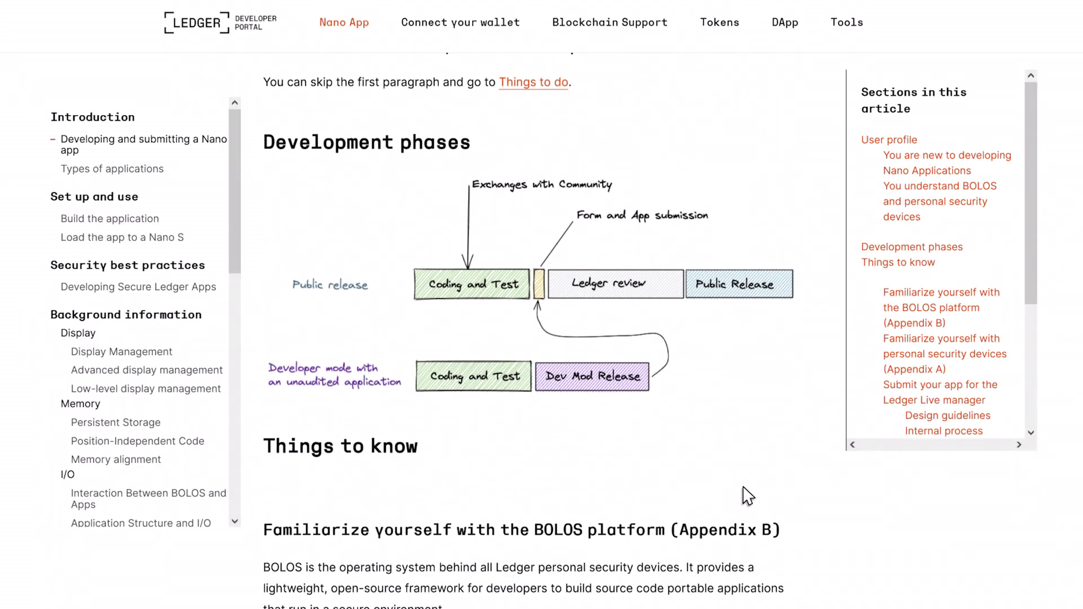
pyautogui.scroll(-8, 747, 496)
pyautogui.scroll(-3, 747, 496)
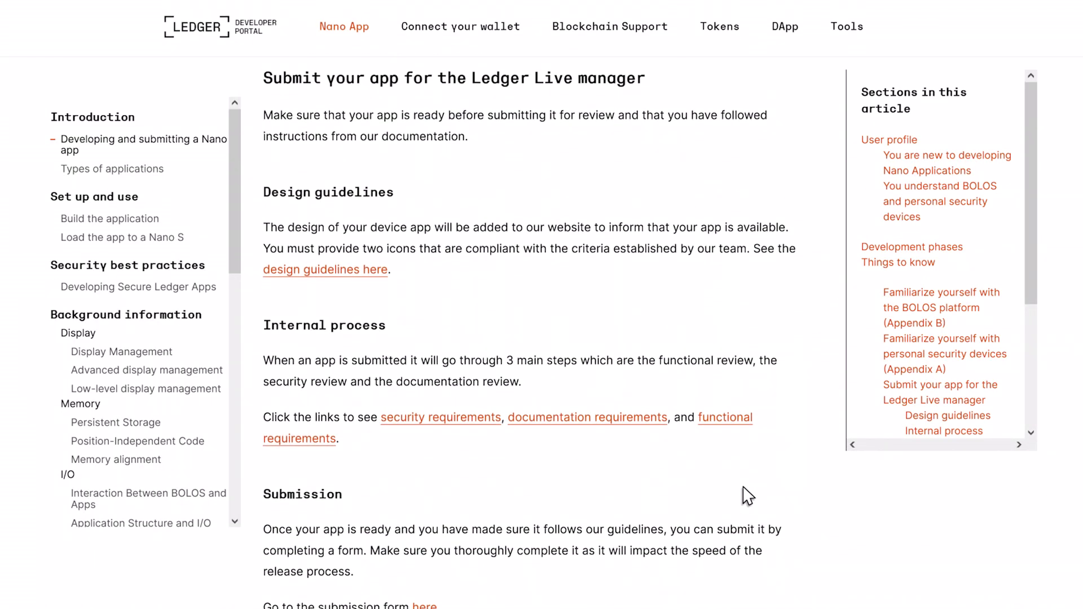
pyautogui.scroll(-6, 746, 496)
pyautogui.scroll(-1, 747, 496)
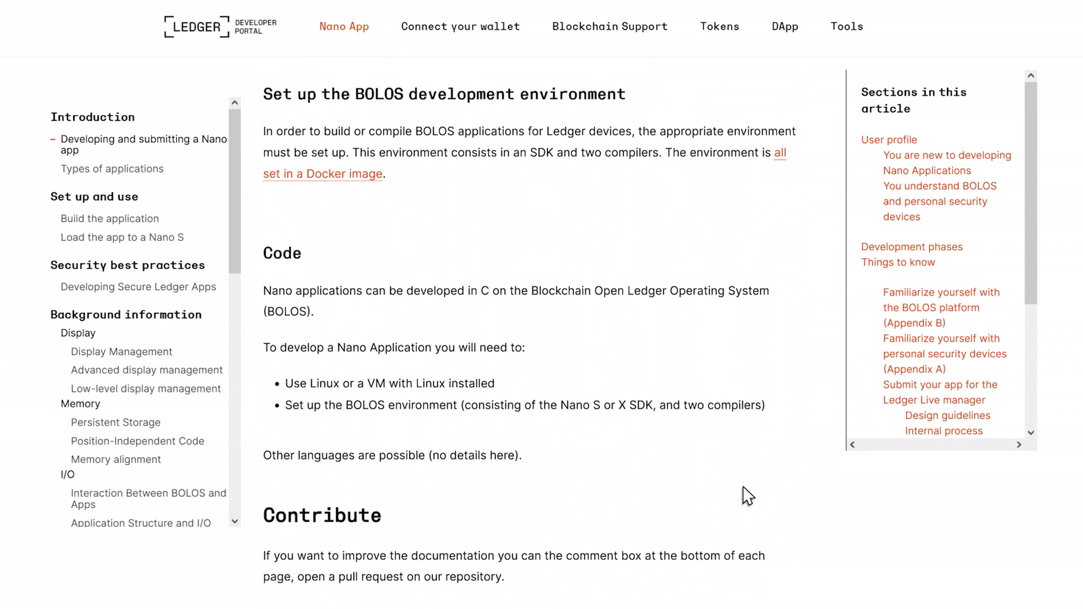